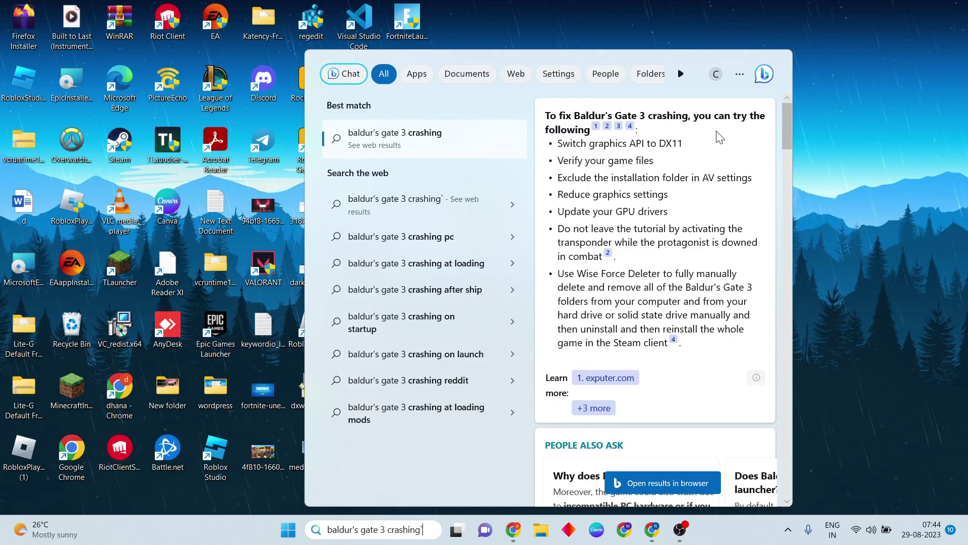
Close the Baldur's Gate 3 crash-fix web search results.
click(839, 166)
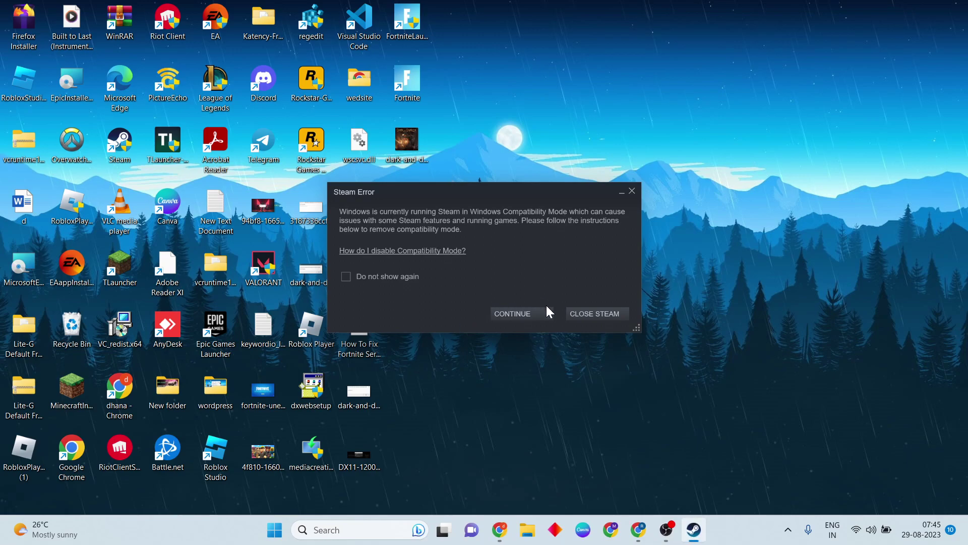
Continue past the compatibility-mode warning and open the Apex Legends page in the Steam library.
click(531, 312)
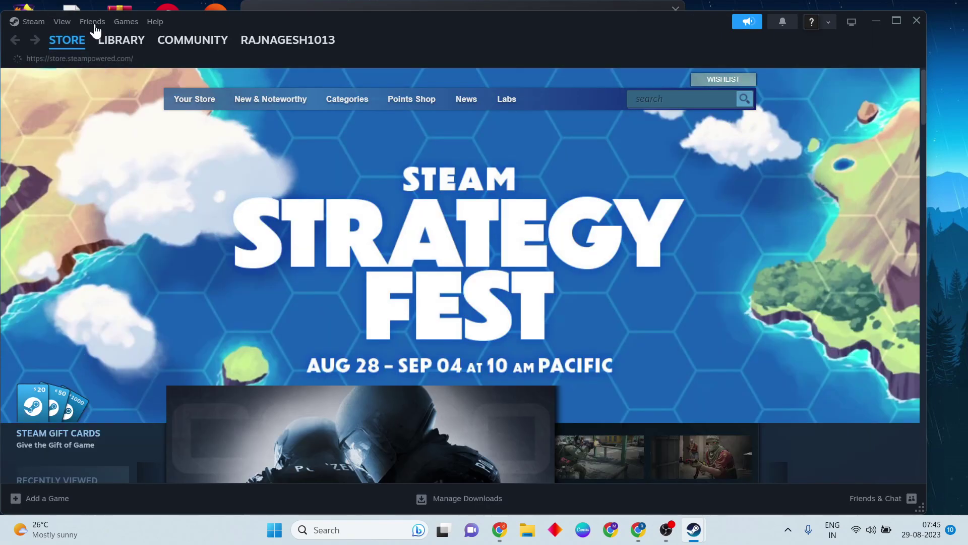
click(117, 48)
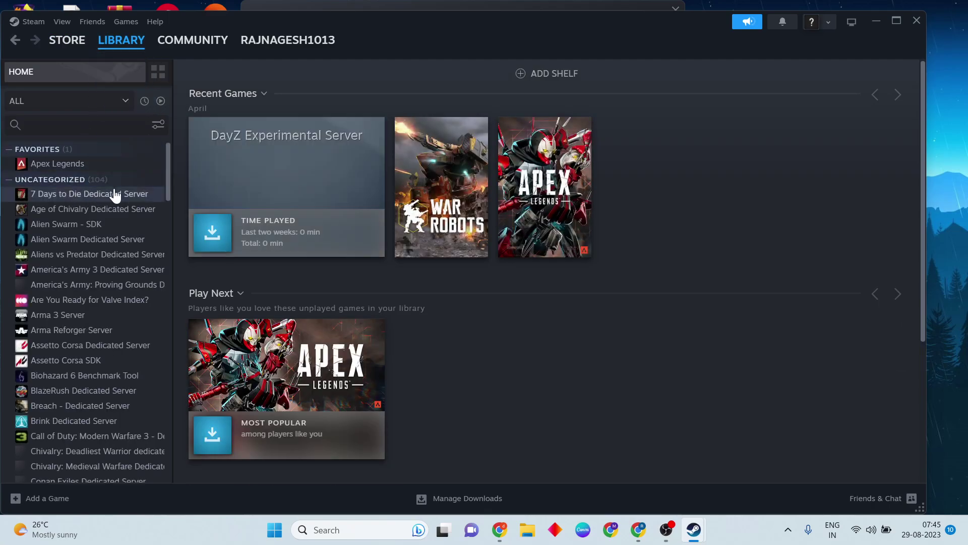
click(115, 194)
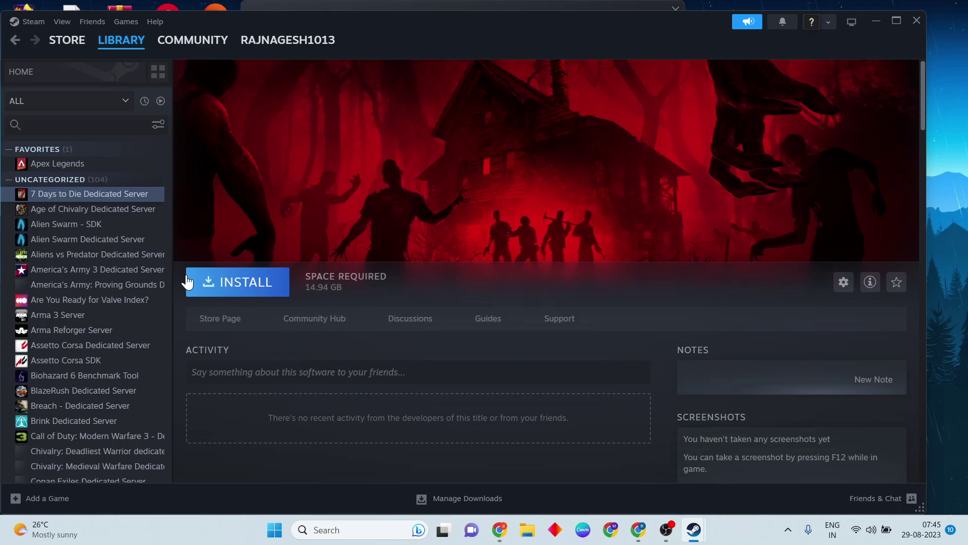
click(106, 165)
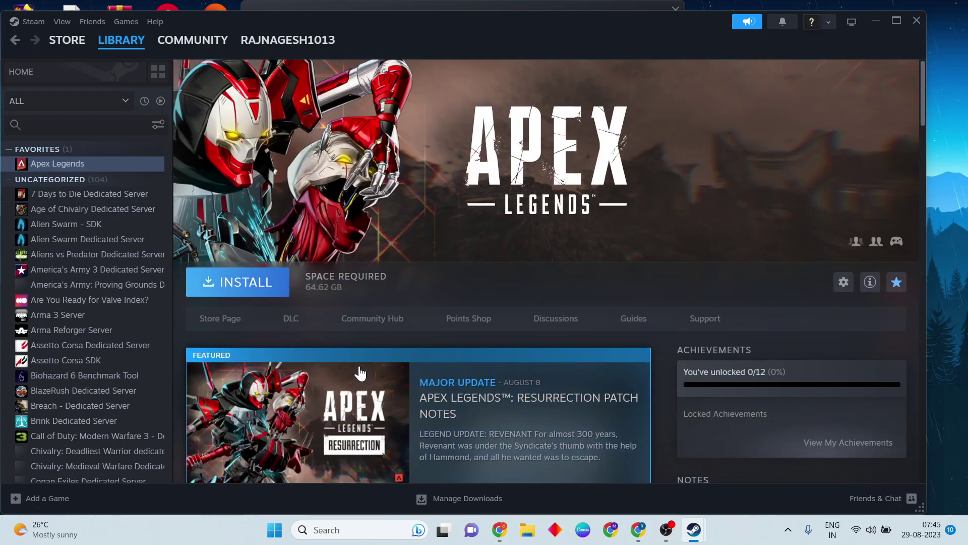
scroll(360, 374, down, 5)
scroll(359, 374, down, 5)
scroll(359, 372, up, 10)
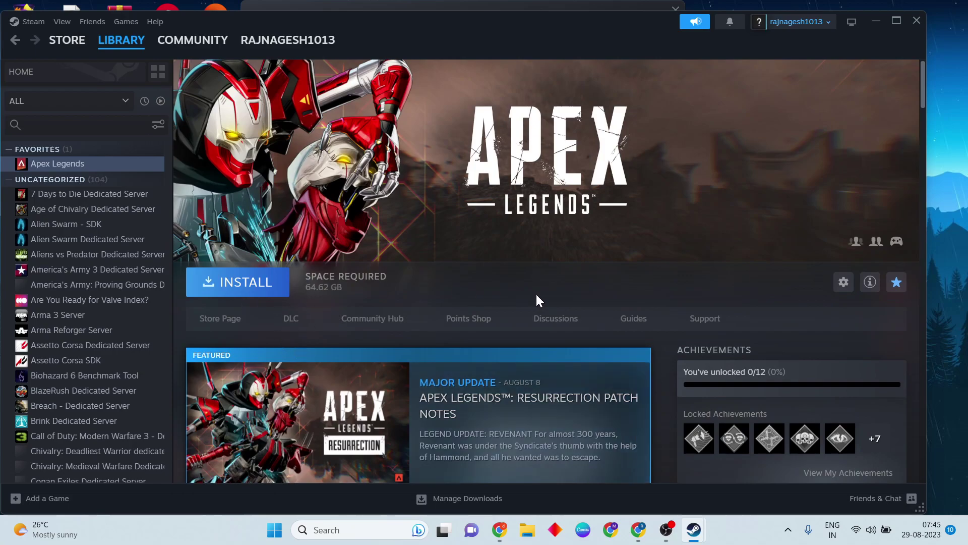
click(843, 281)
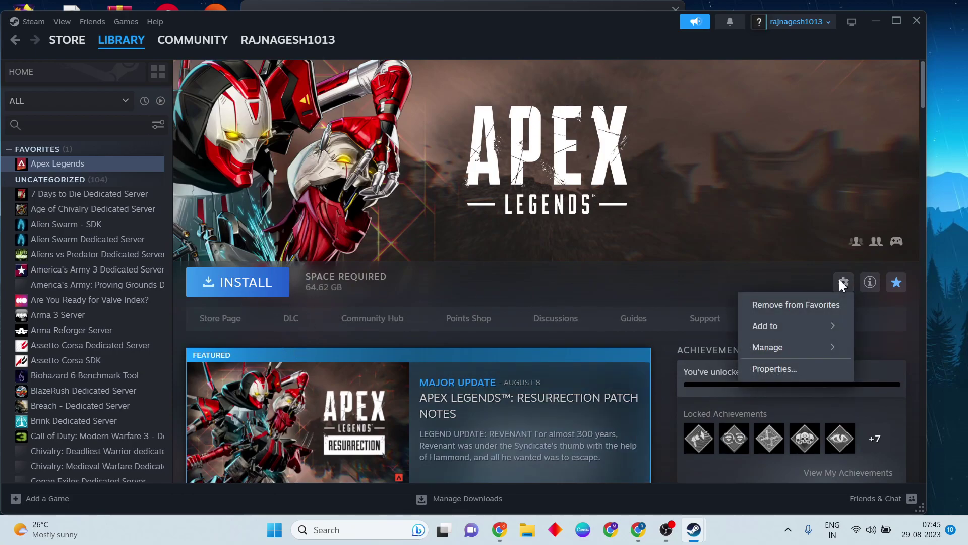
click(783, 370)
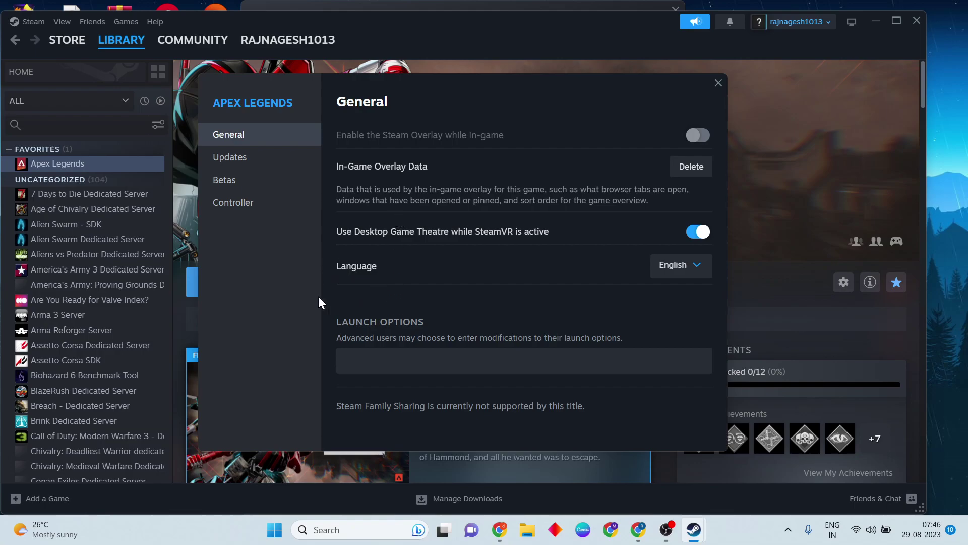
click(255, 162)
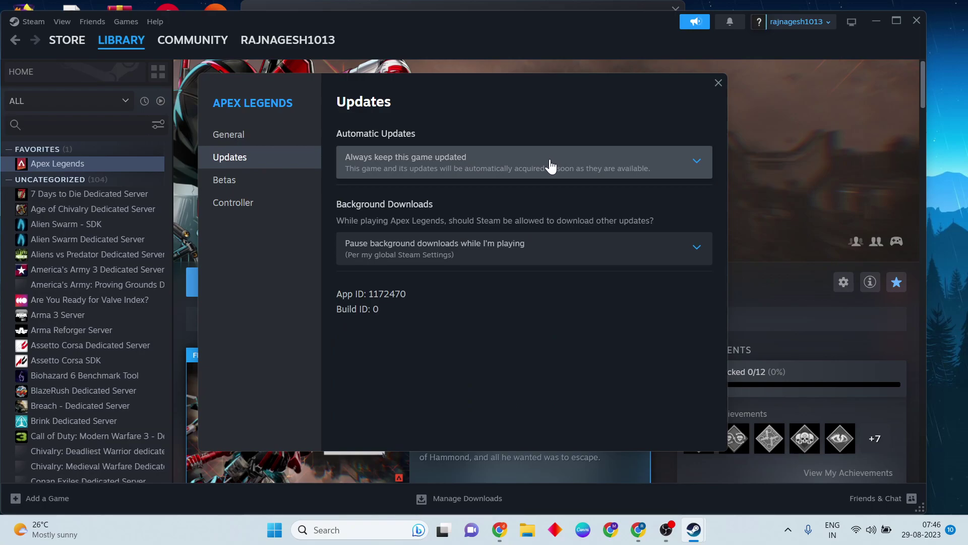
click(535, 250)
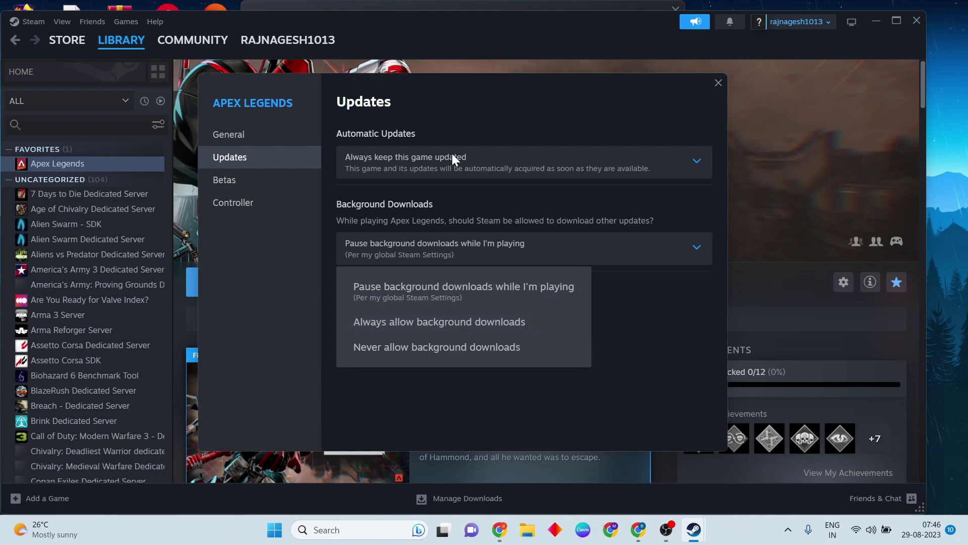
click(496, 122)
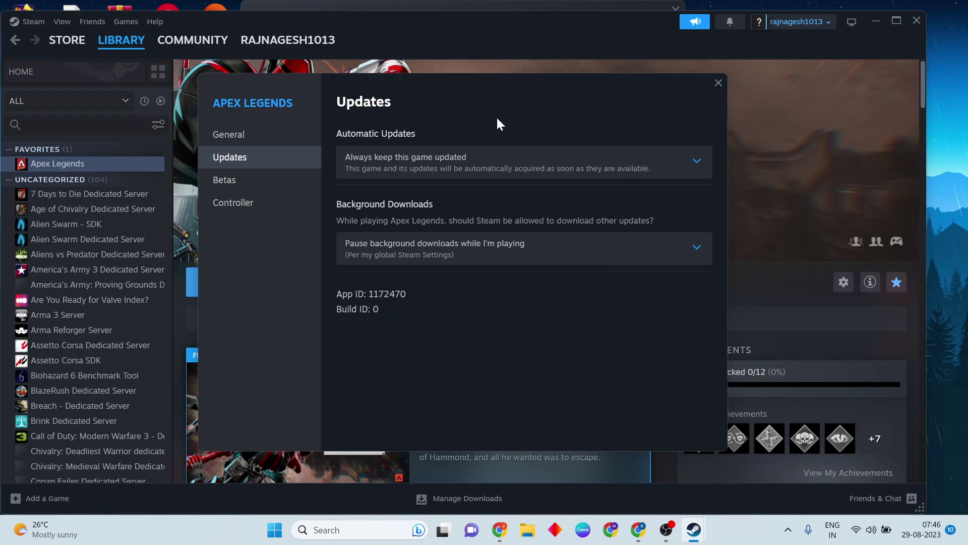
click(717, 83)
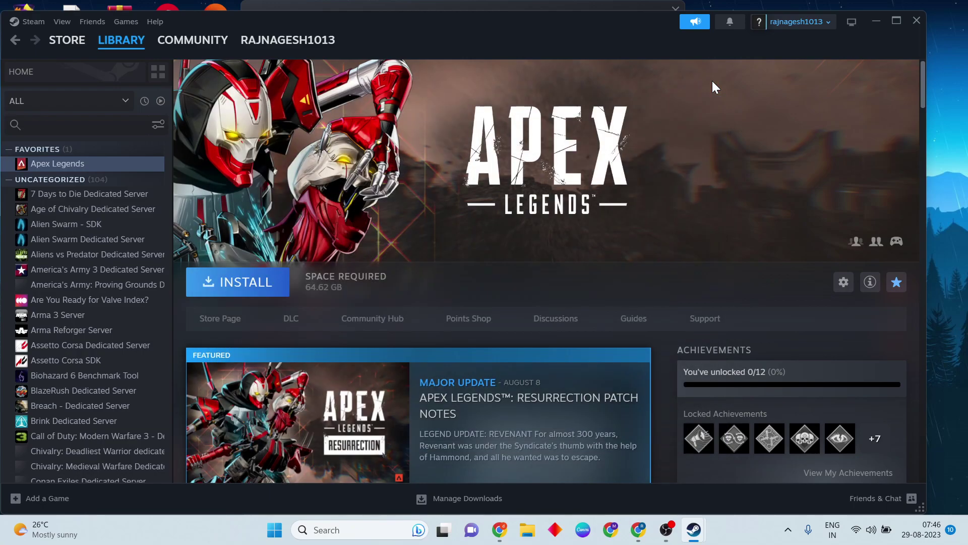
Close the Steam library window and the Code Vein sale pop-up.
click(915, 21)
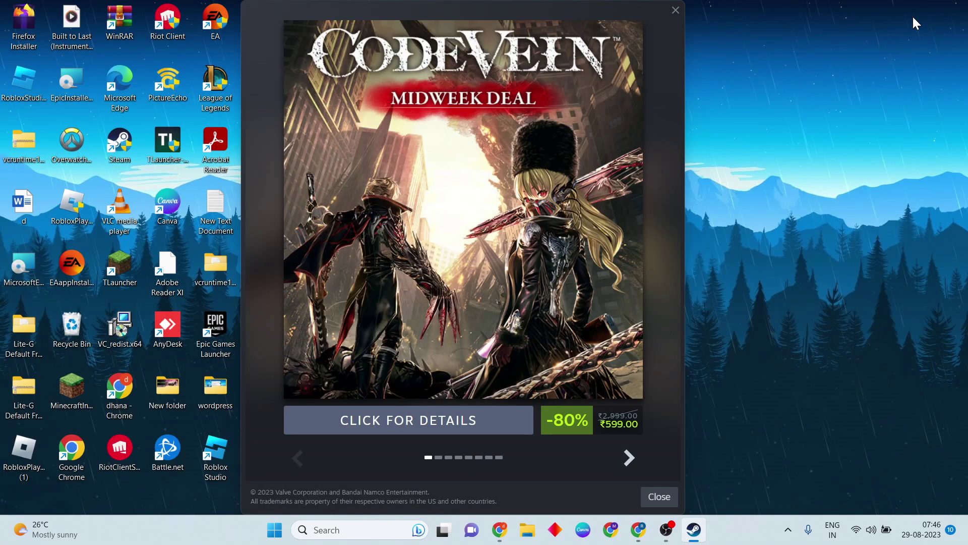
click(676, 11)
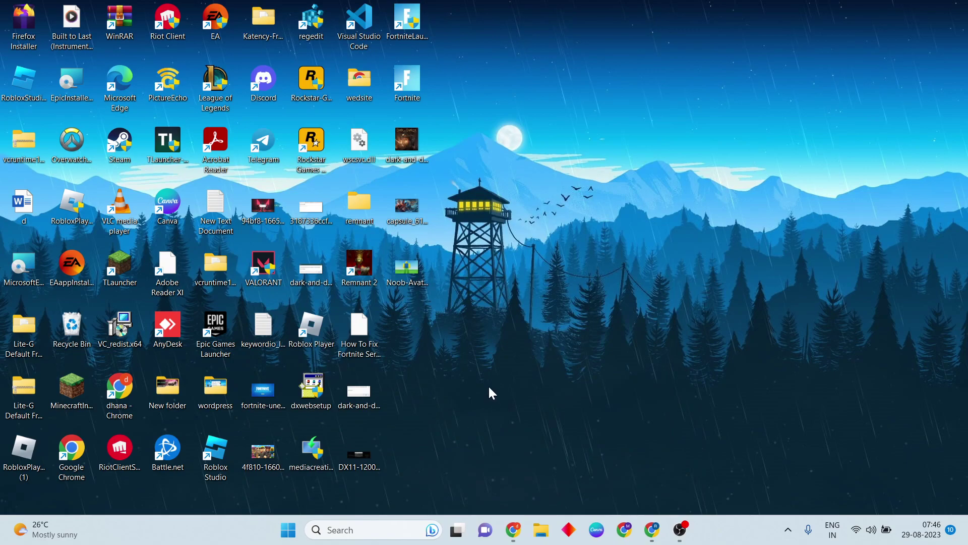
right_click(261, 271)
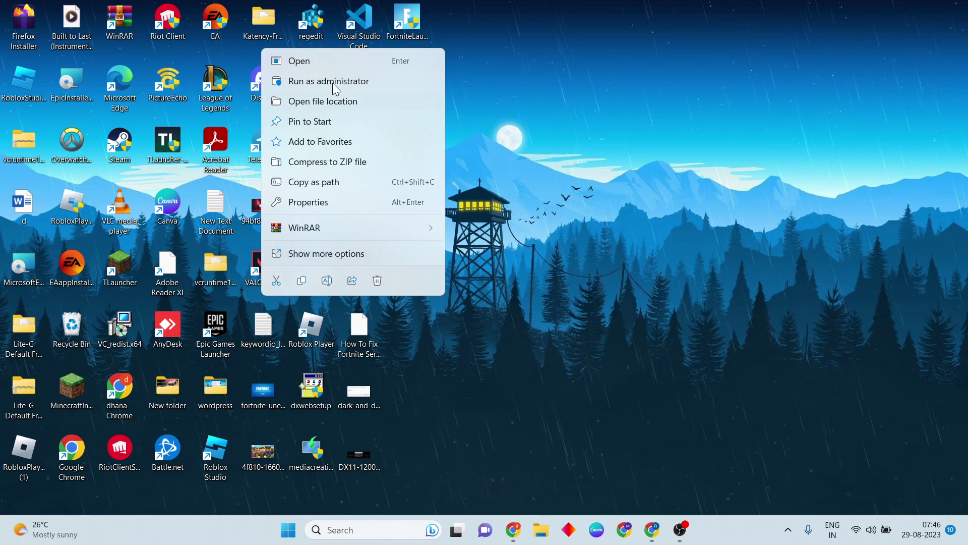
click(625, 323)
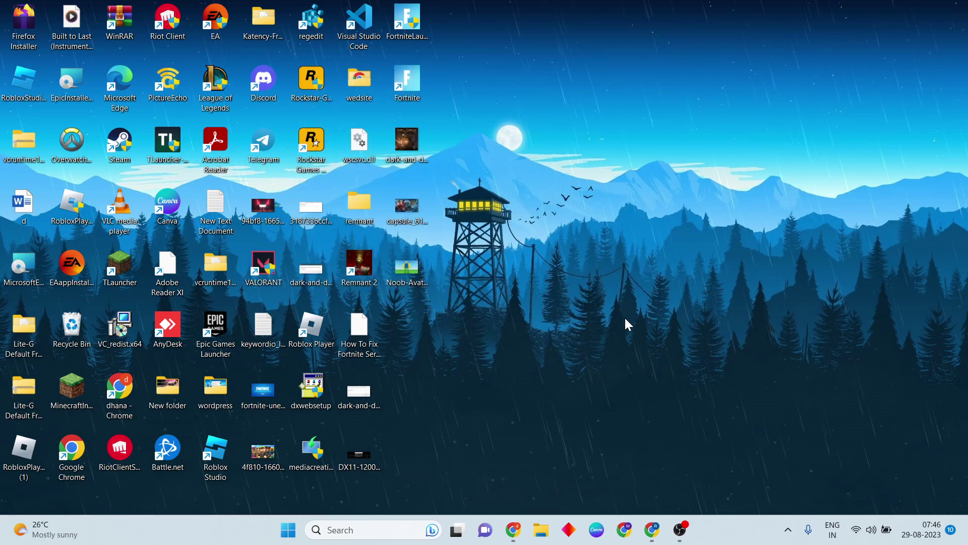
Search Windows for 'device' to bring up Device Manager.
click(388, 527)
text(s)
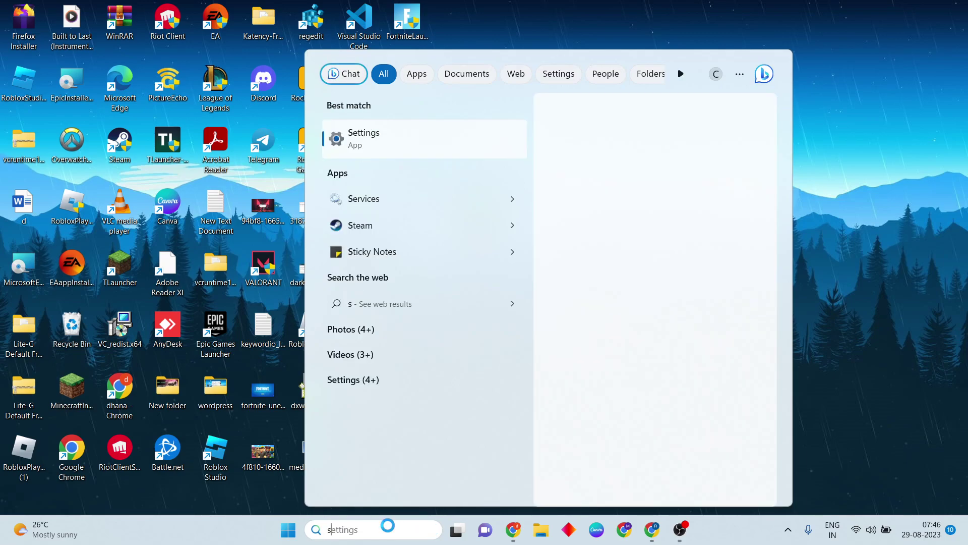
key(BackSpace)
text(de)
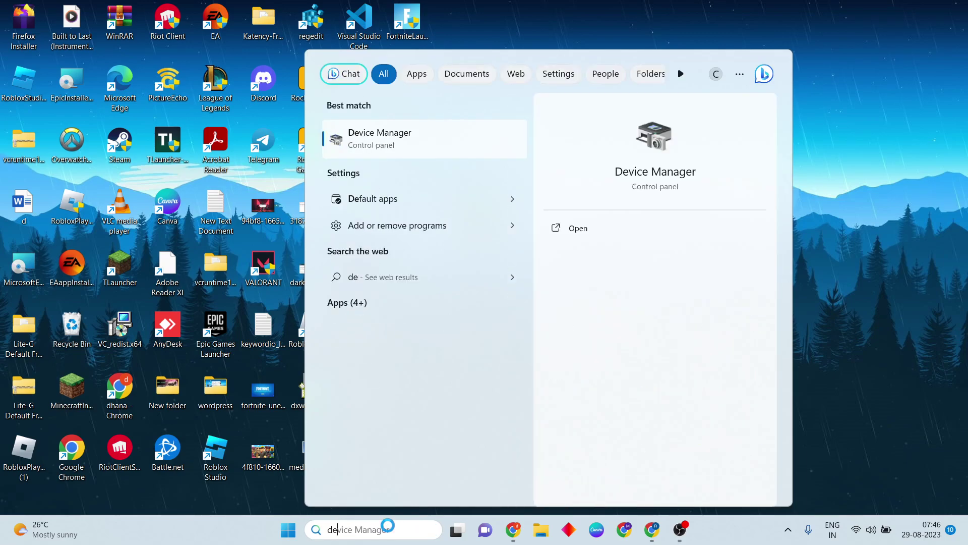
text(vice)
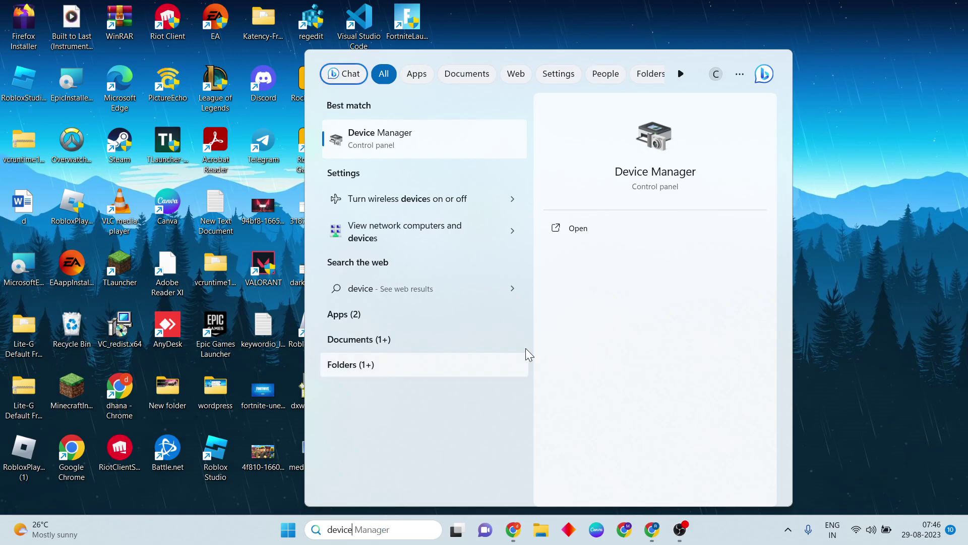
Search automatically for a newer NVIDIA GeForce RTX 3050 Laptop GPU driver, finding it already up to date.
click(587, 235)
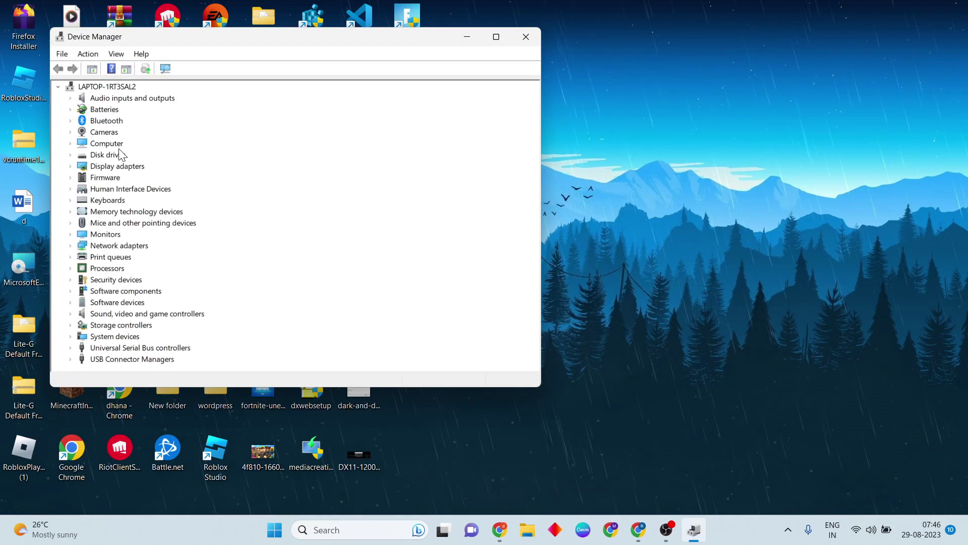
double_click(115, 168)
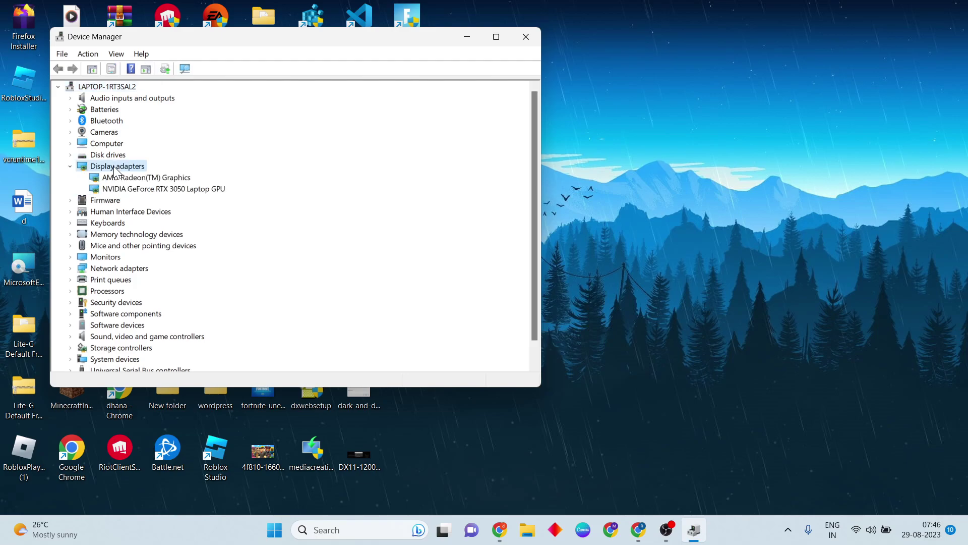
click(178, 191)
right_click(178, 193)
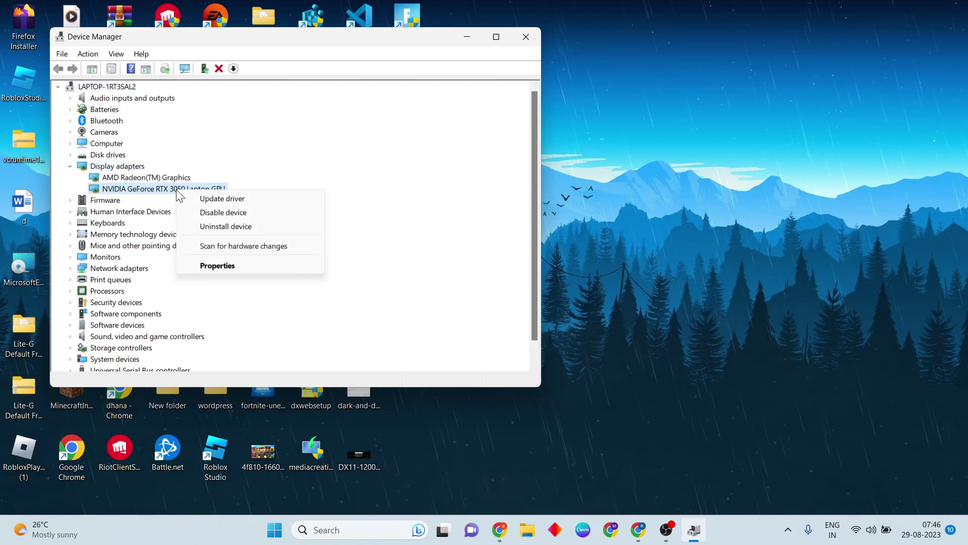
click(231, 199)
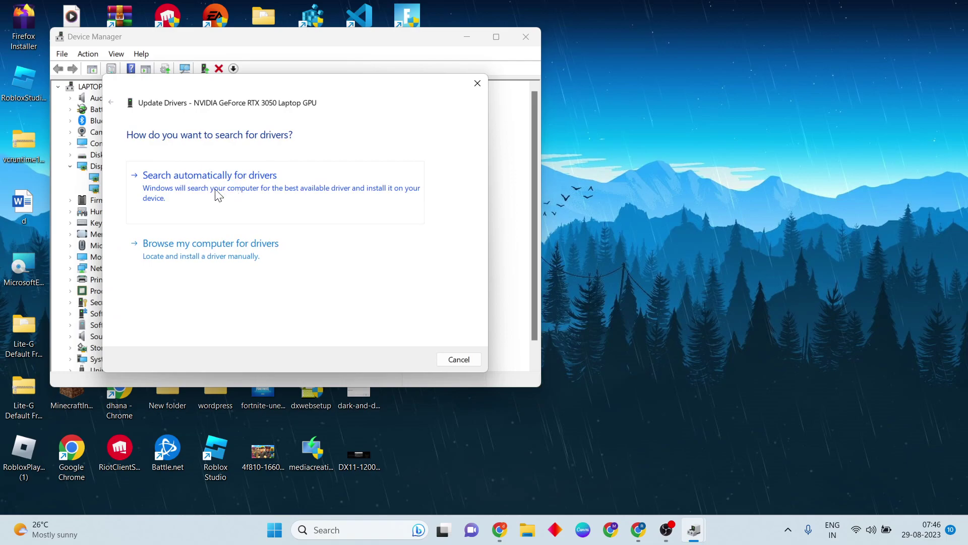
click(227, 188)
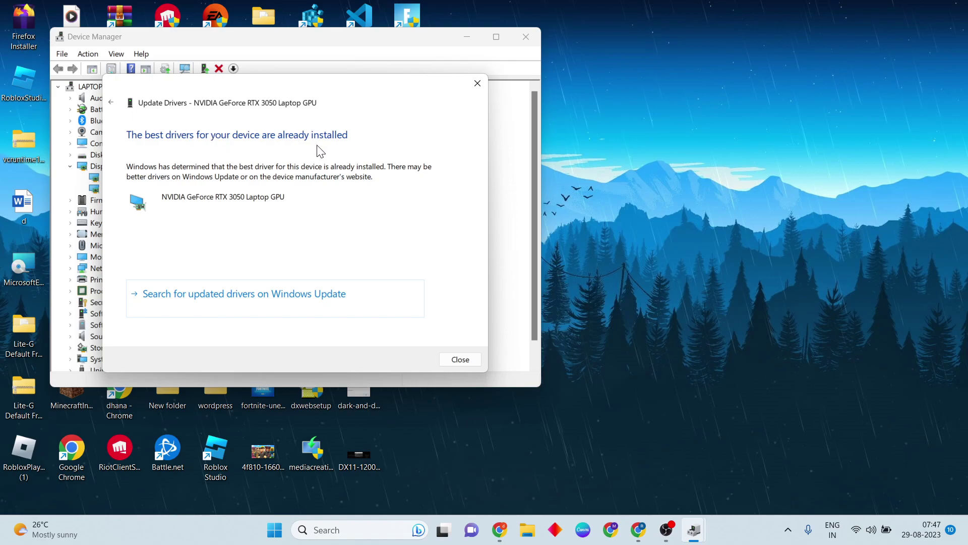
click(456, 359)
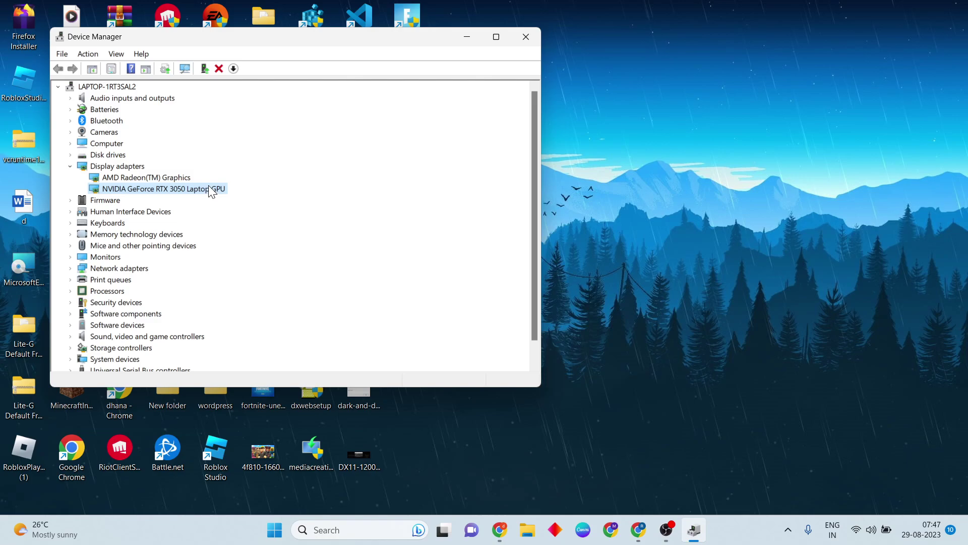
right_click(208, 187)
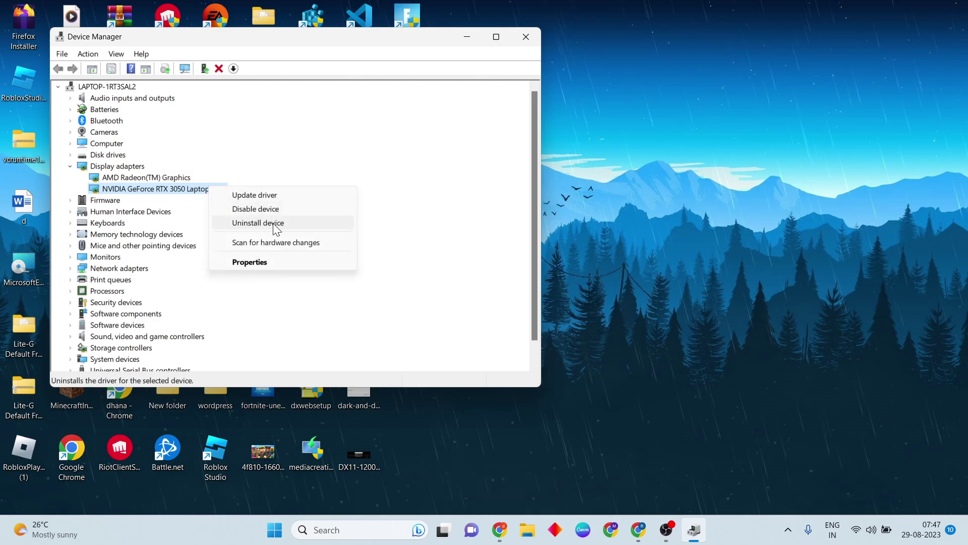
click(463, 277)
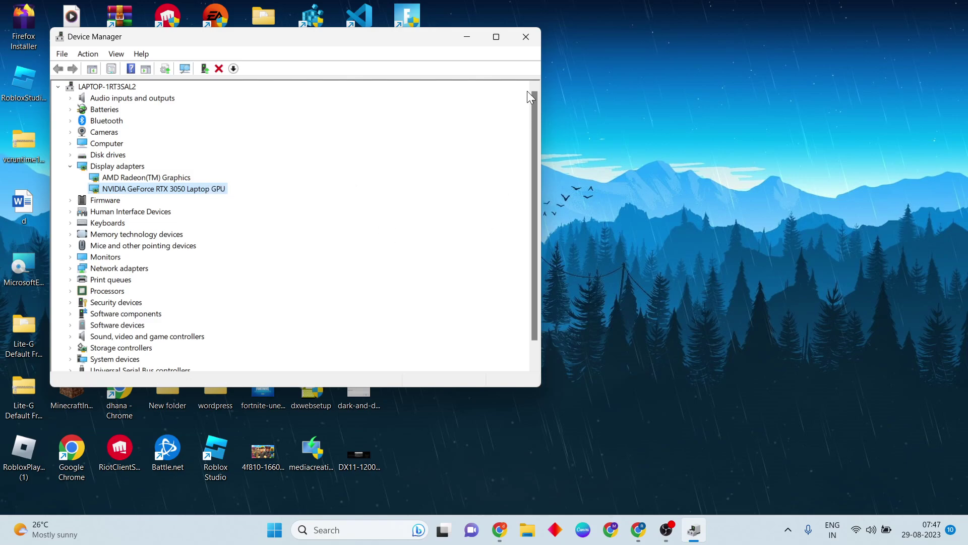
Close Device Manager and launch Task Manager from a 'task' search.
click(526, 37)
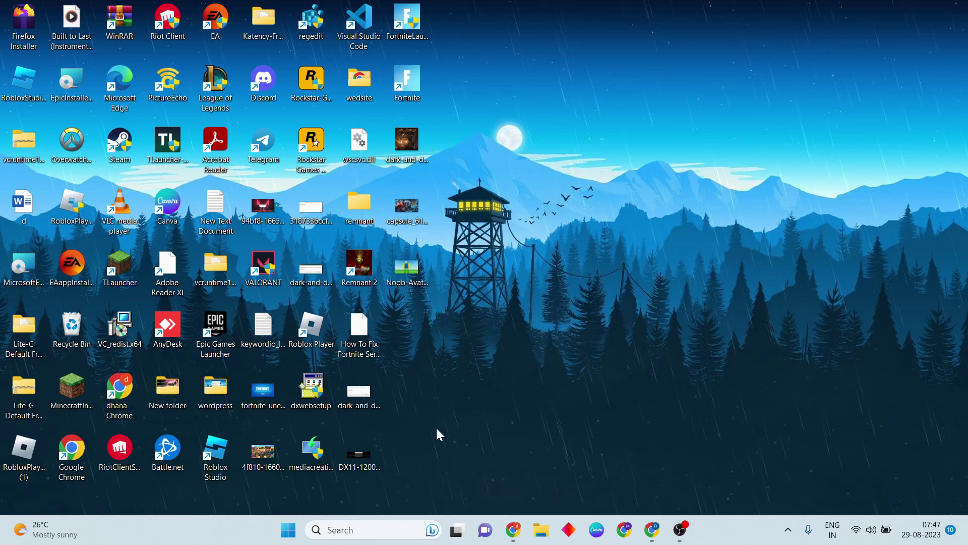
click(364, 529)
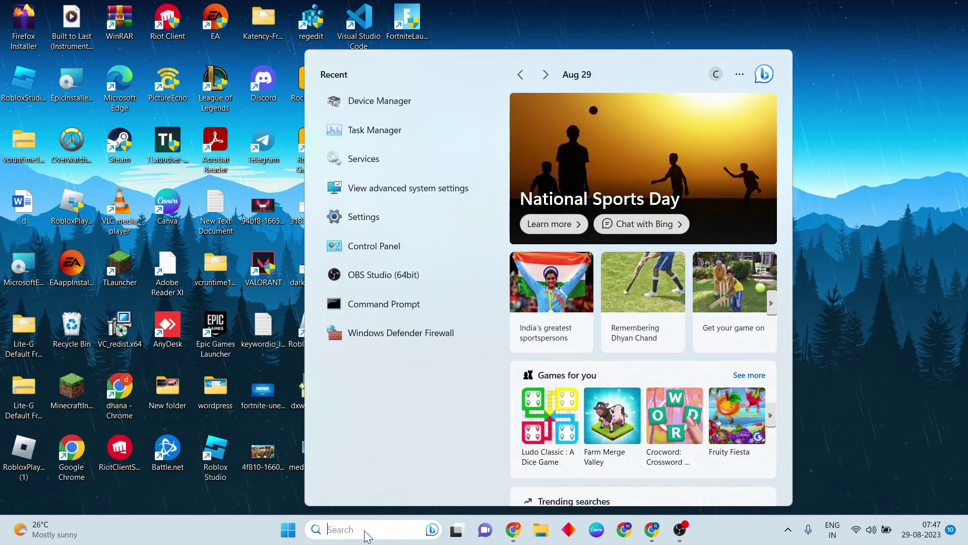
text(task)
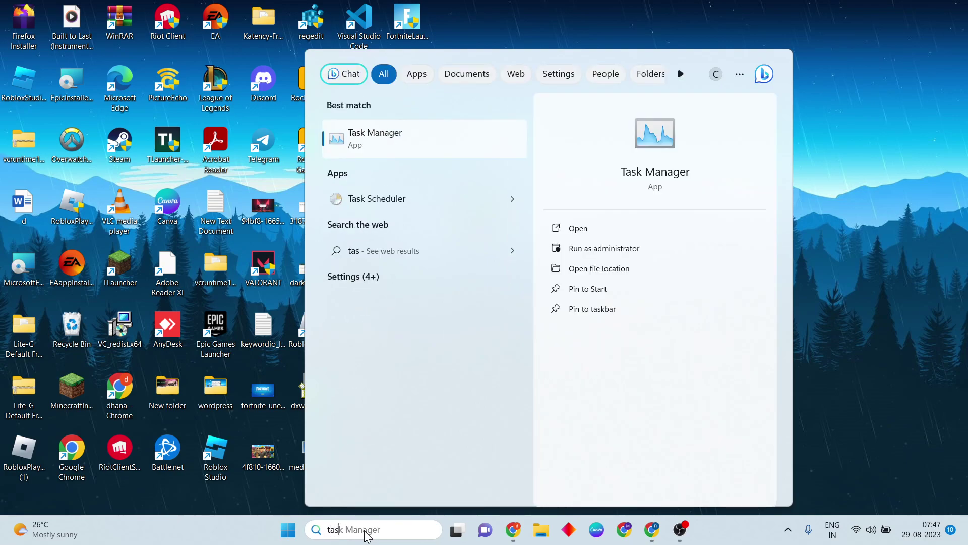
click(600, 231)
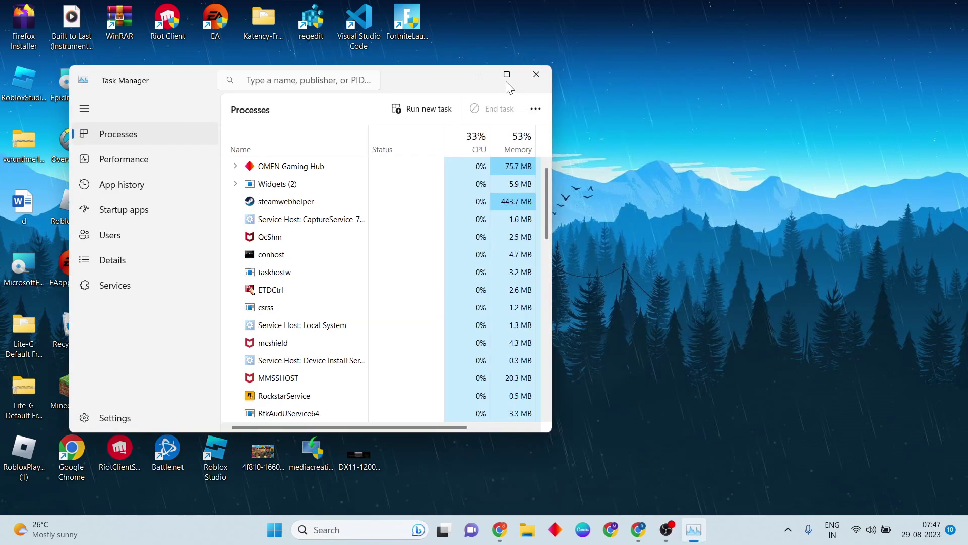
Maximize Task Manager and review the running processes without ending any.
click(507, 76)
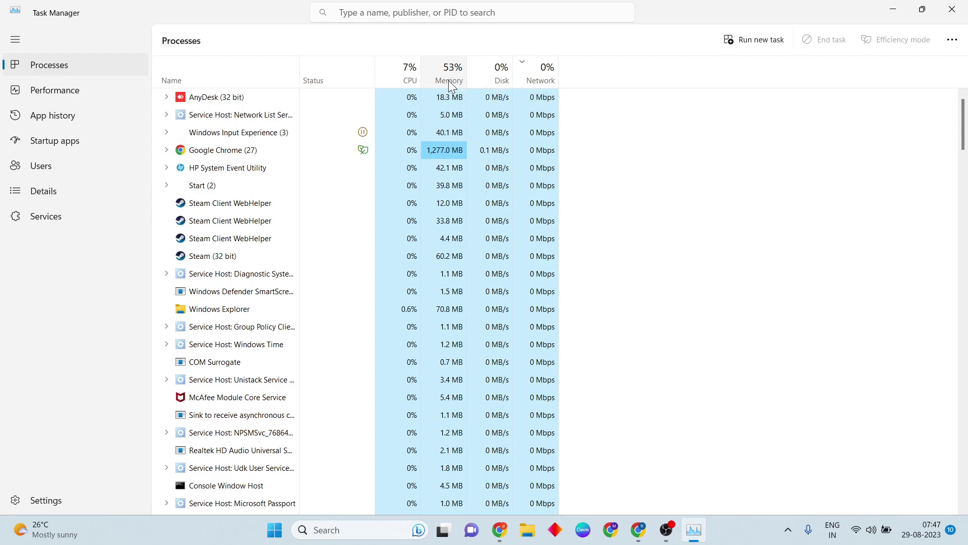
scroll(326, 292, down, 20)
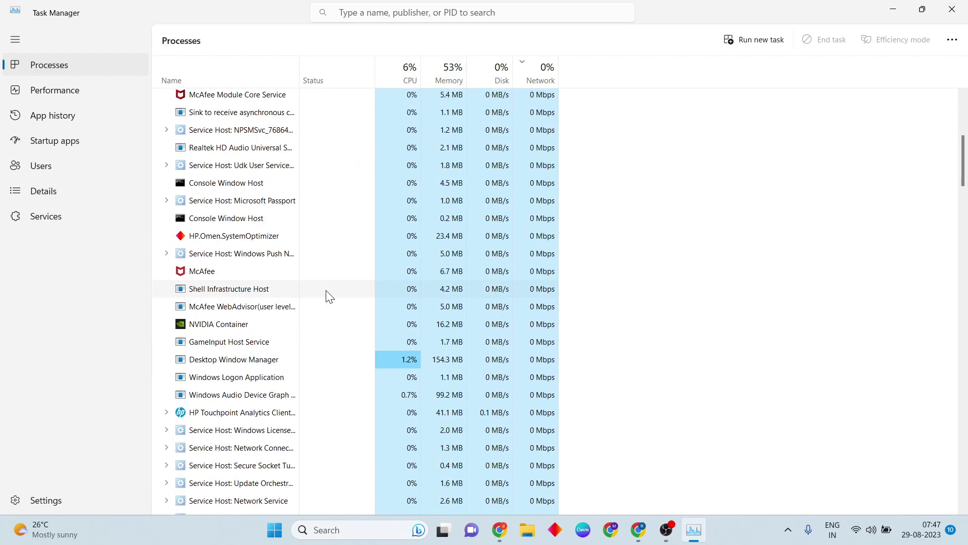
right_click(327, 291)
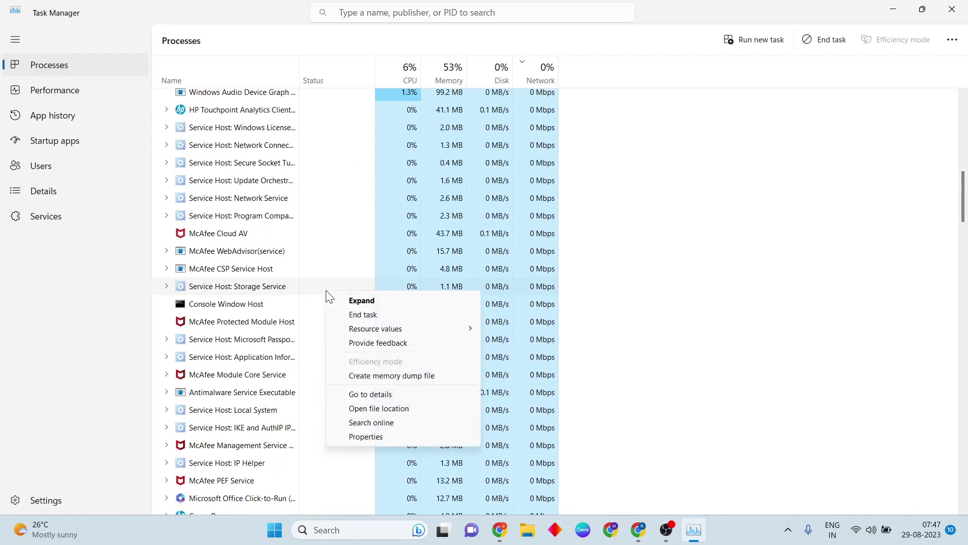
click(660, 271)
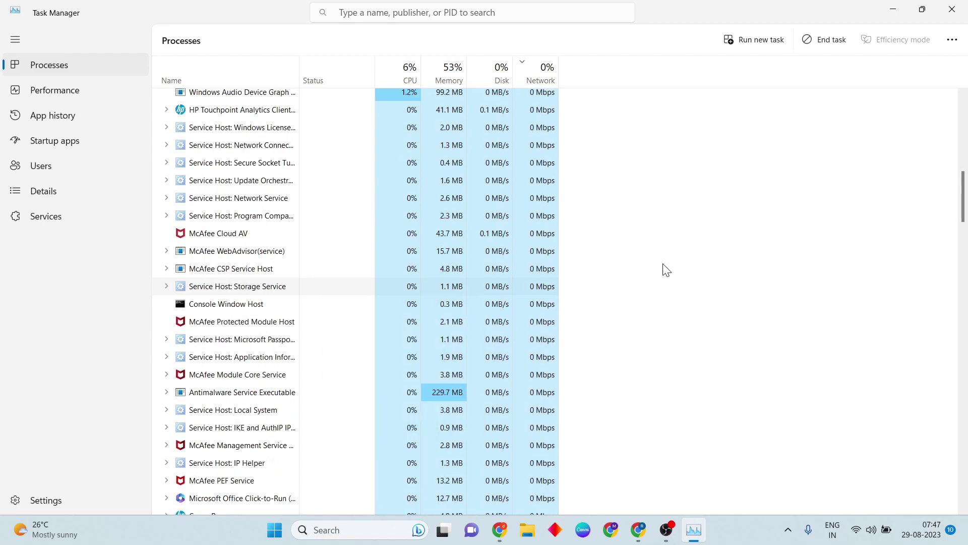
Close Task Manager and open Settings on the Windows Update page, which shows the PC up to date.
click(952, 9)
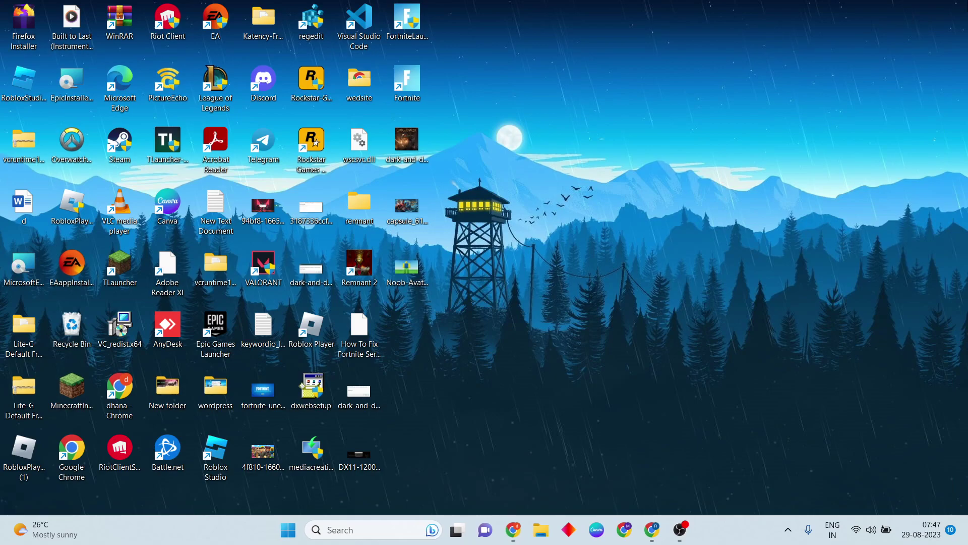
click(355, 530)
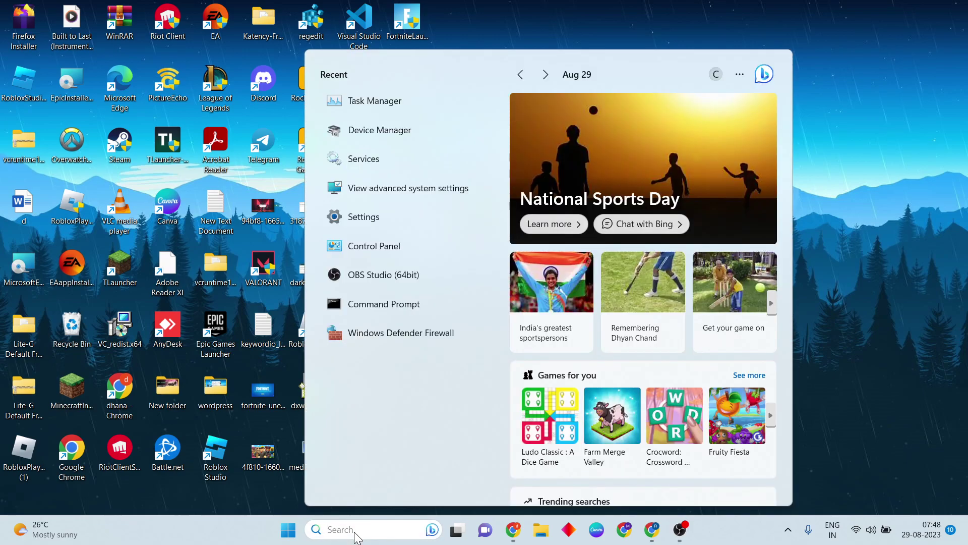
click(395, 216)
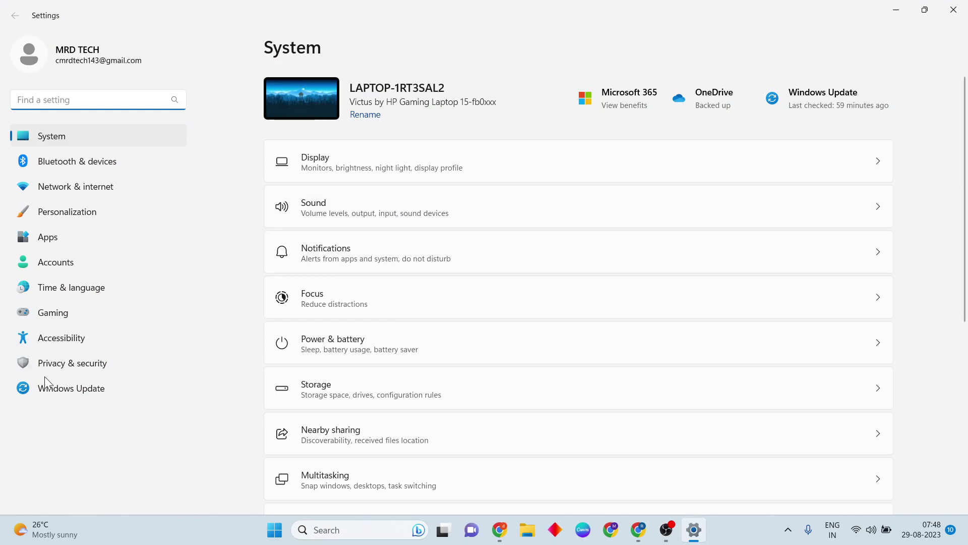
click(63, 393)
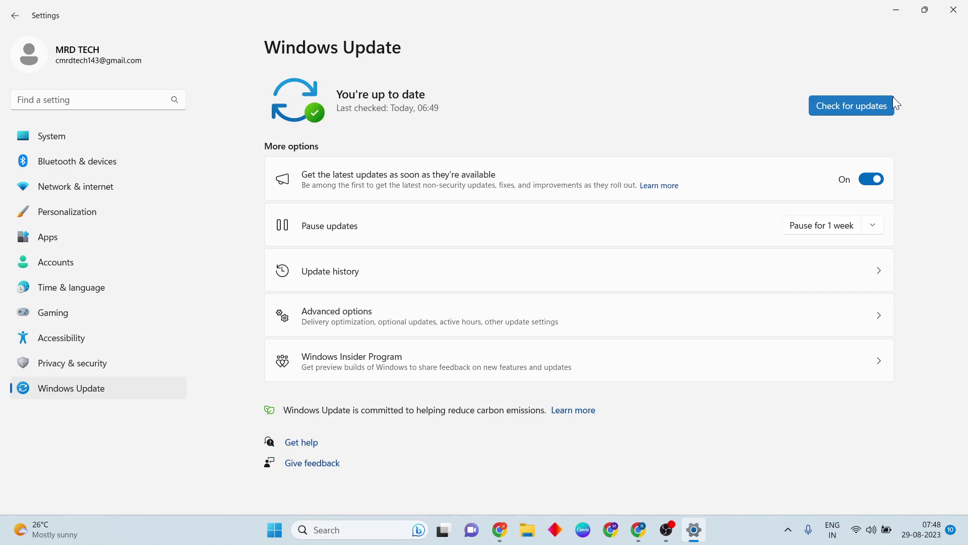
click(960, 6)
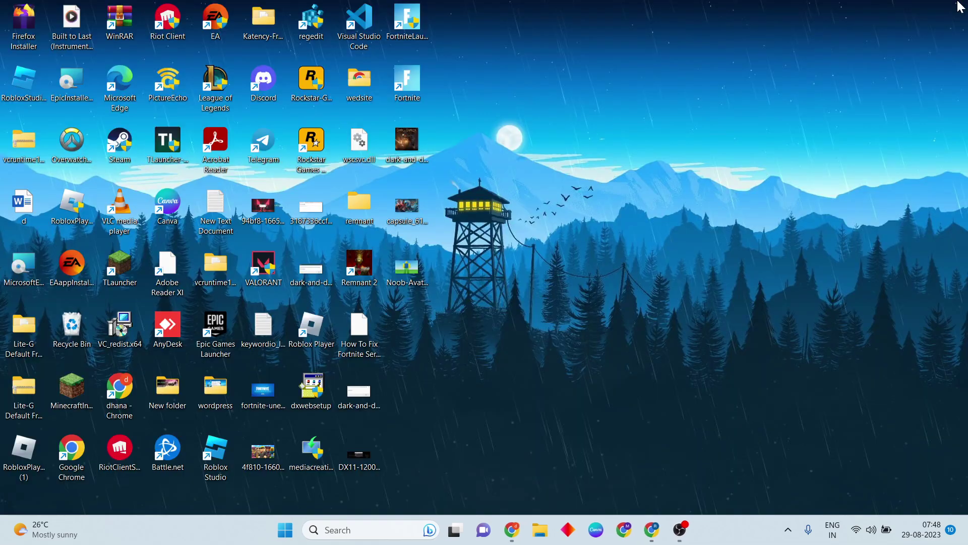